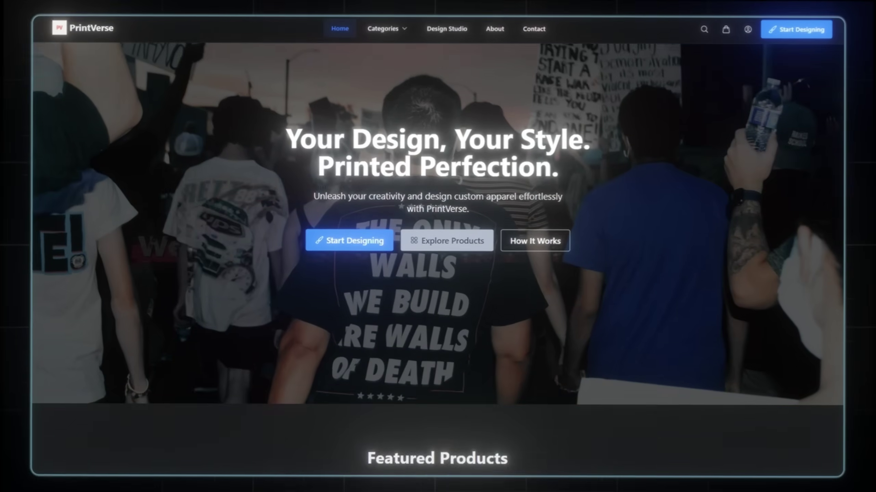
Create the web project PrintVerse, keeping React as the framework.
scroll(438, 241, "down", 10)
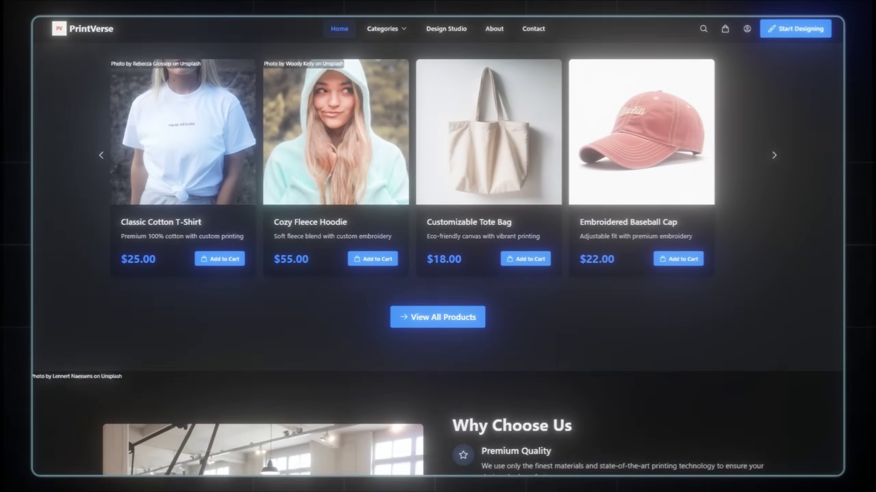
scroll(438, 241, "down", 15)
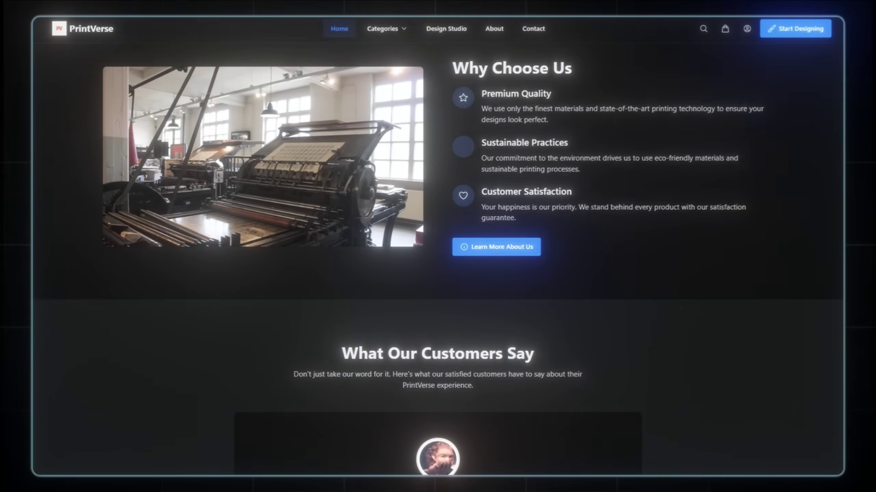
scroll(438, 242, "down", 8)
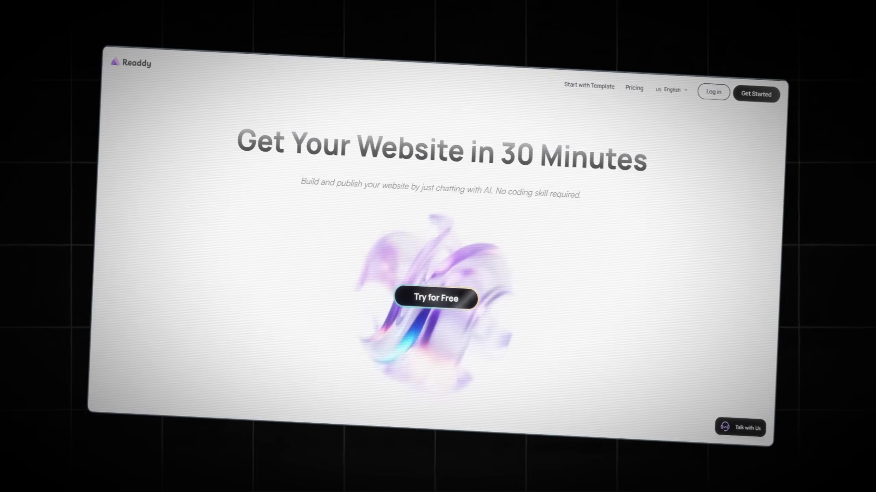
scroll(437, 241, "down", 5)
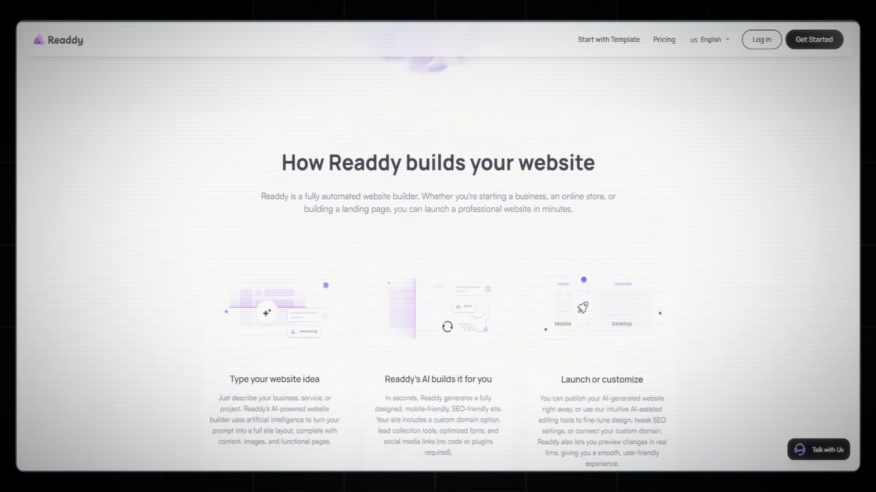
scroll(438, 242, "down", 12)
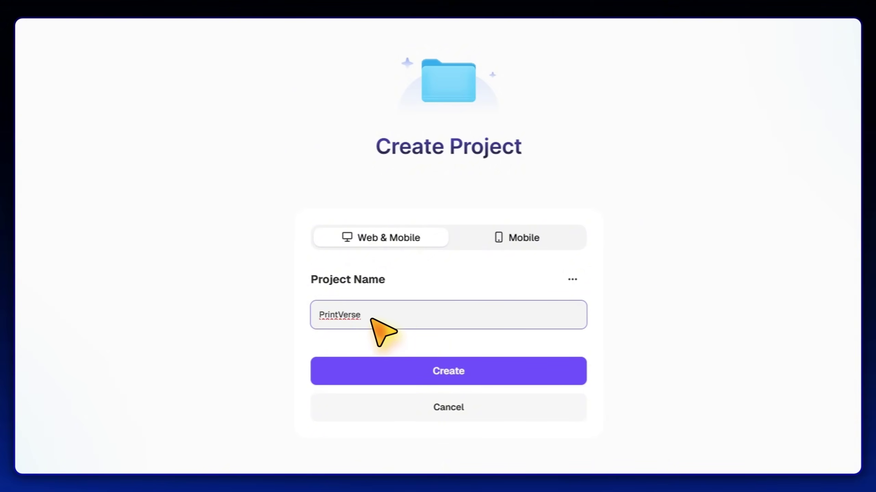
left_click(572, 280)
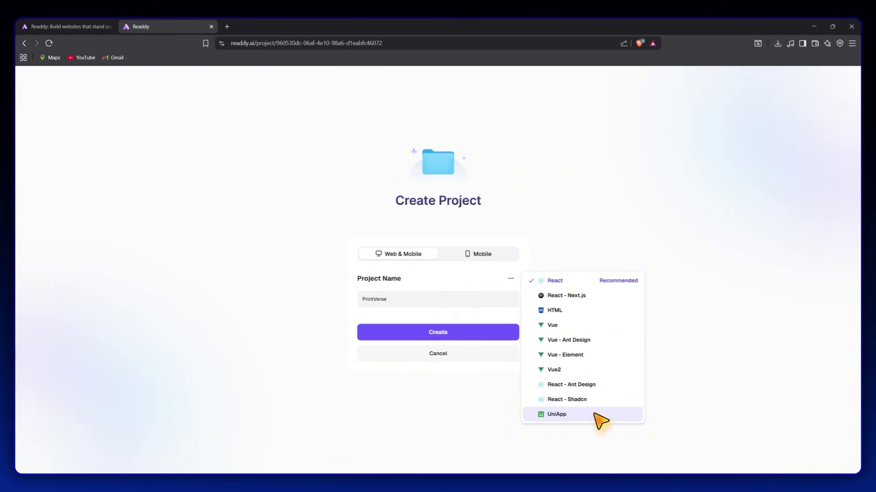
left_click(576, 280)
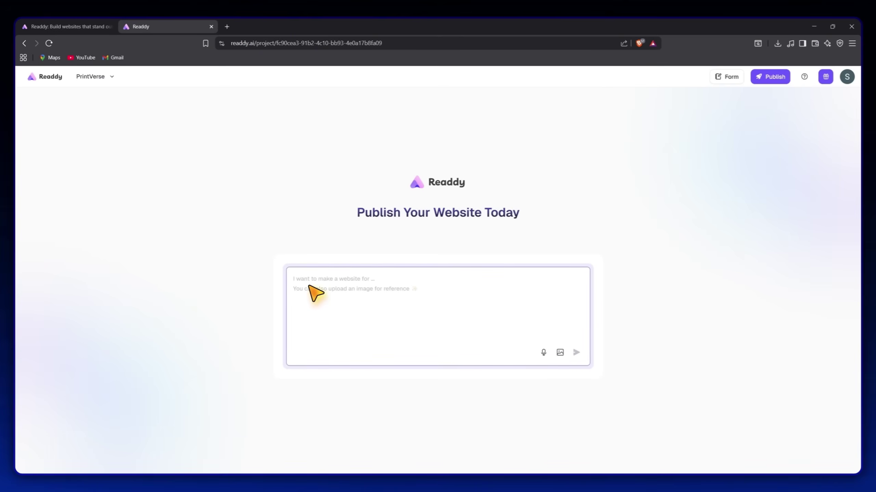
Paste the PrintVerse print-on-demand clothing store prompt, review it, and send it.
type("Create a complete print-on-demand clothing website called PrintVerse. Include homepage, product listings, product details, cart, checkout, user profile, and contact pages. The design should be clean, modern, and minimal, with white backgrounds, dark text, and red accents inspired by streetwear brands. Add dynamic product cards with pricing and \"Add to Cart\" buttons, and connect all pages together.")
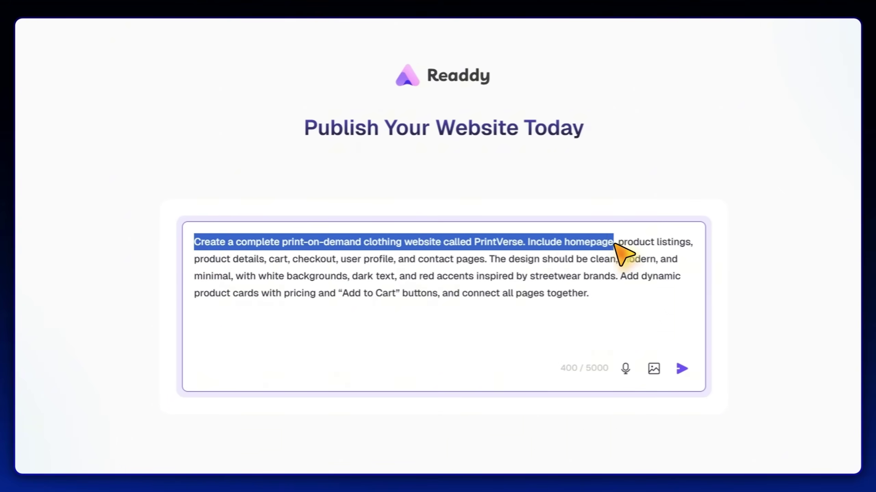
left_click_drag(616, 245, 245, 268)
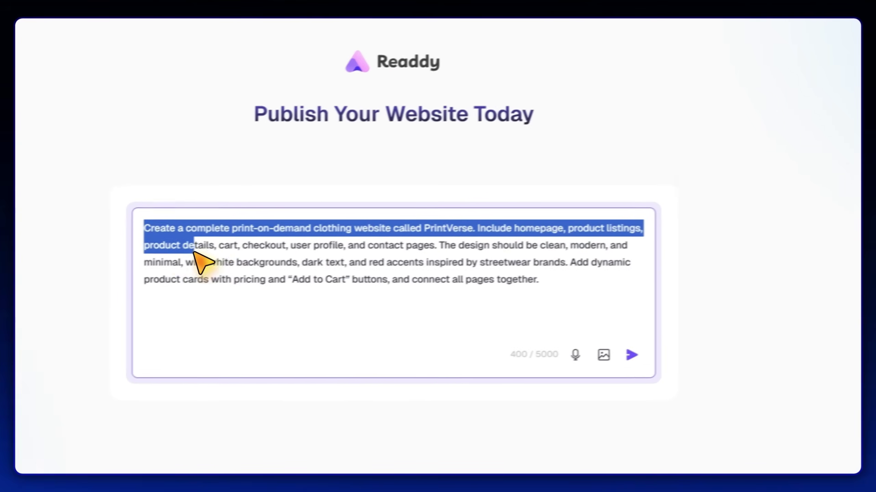
left_click_drag(193, 252, 269, 246)
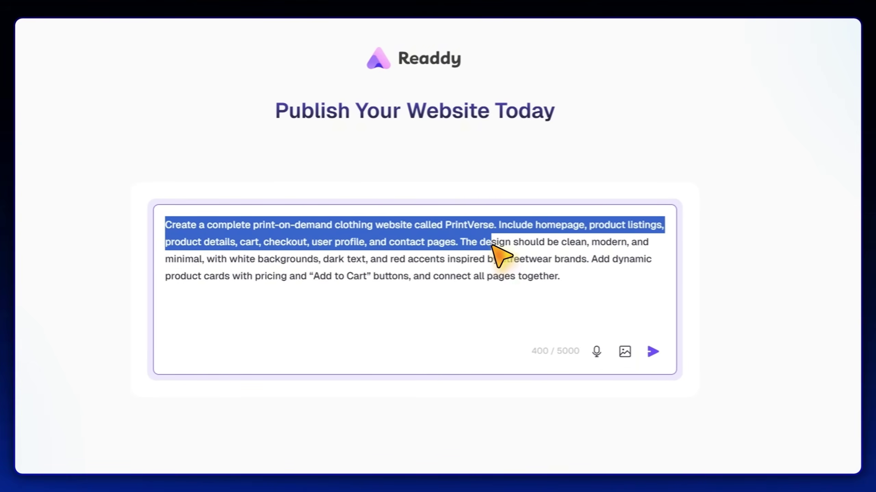
left_click_drag(560, 242, 365, 245)
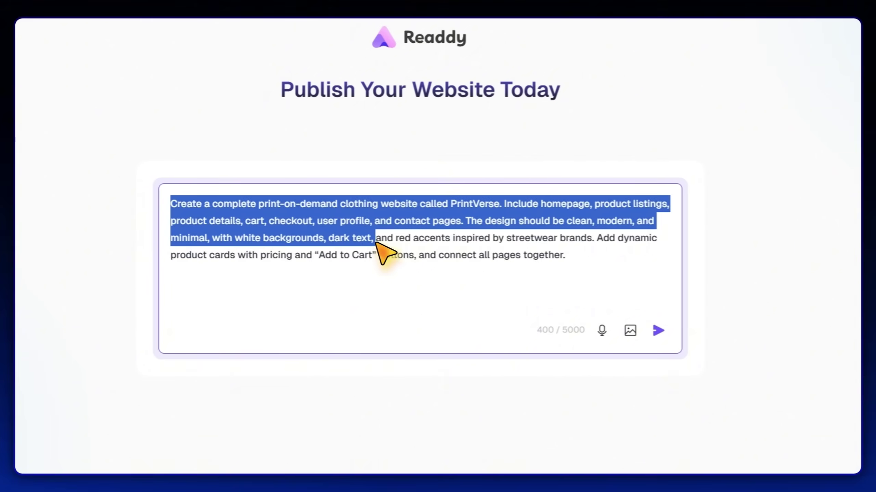
left_click_drag(613, 246, 399, 214)
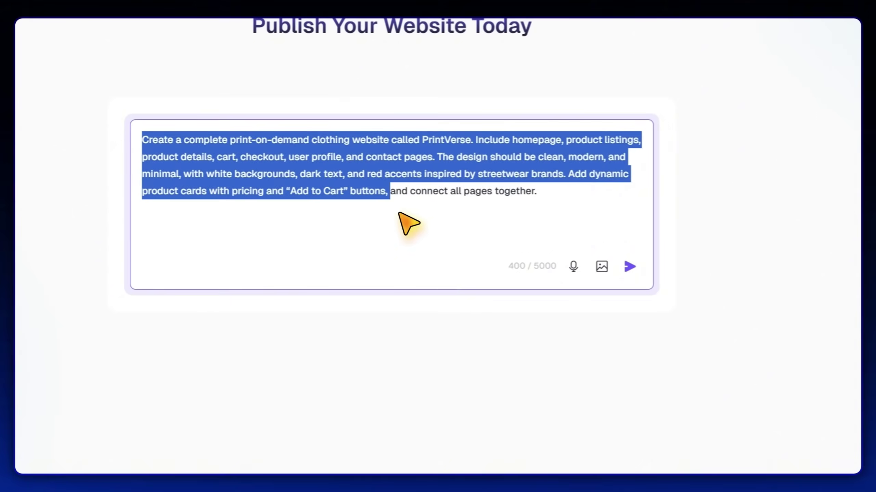
left_click(544, 196)
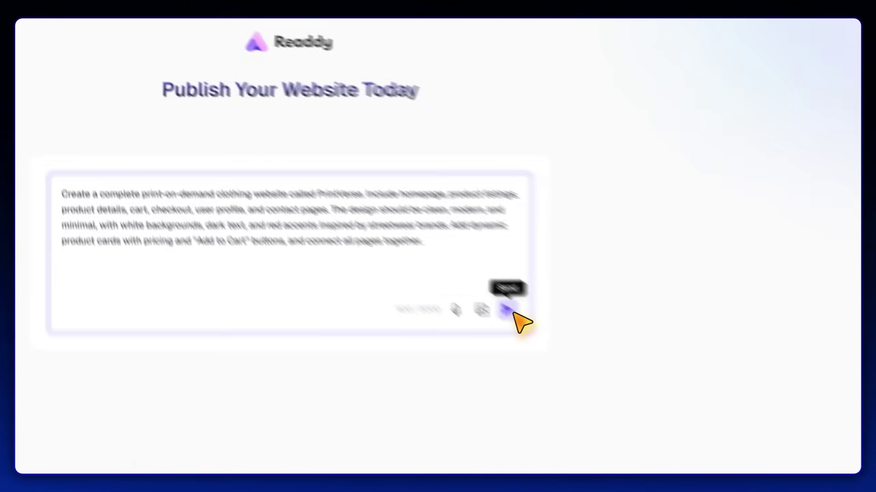
left_click(513, 313)
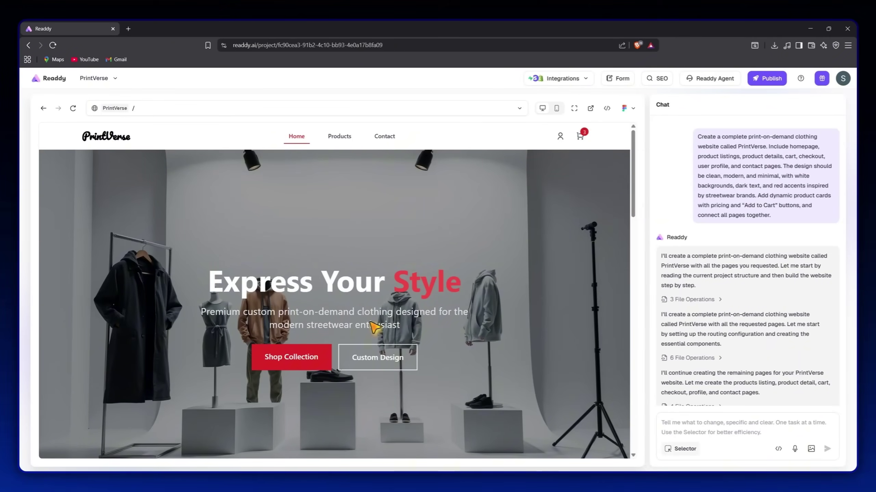
Browse from the homepage to the full product listing and the Minimalist Hoodie page.
scroll(374, 326, "down", 8)
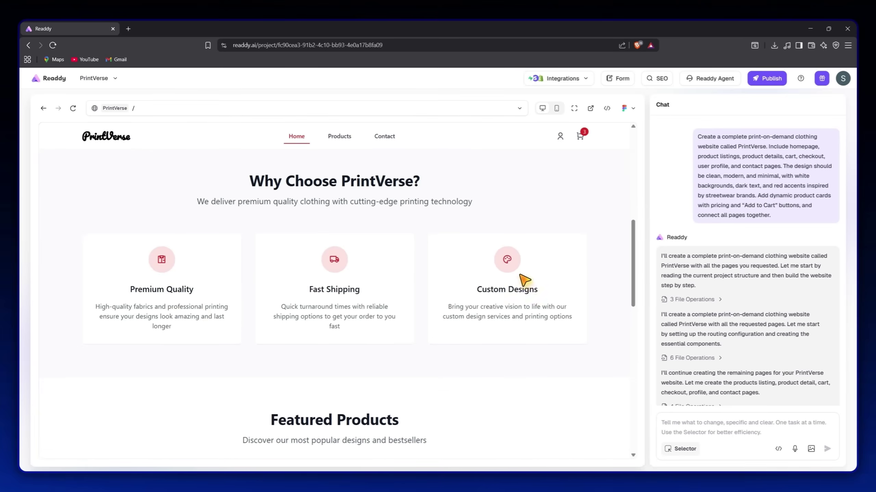
scroll(523, 280, "down", 10)
scroll(453, 285, "up", 2)
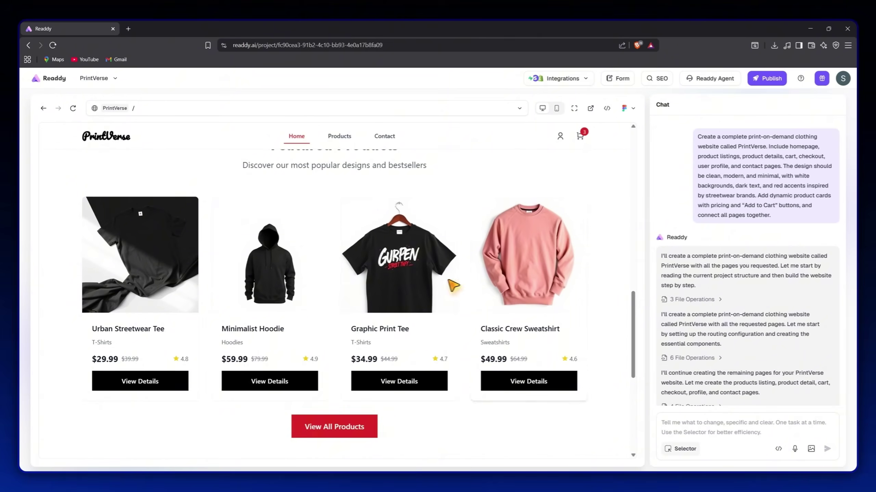
left_click(325, 428)
scroll(293, 339, "up", 7)
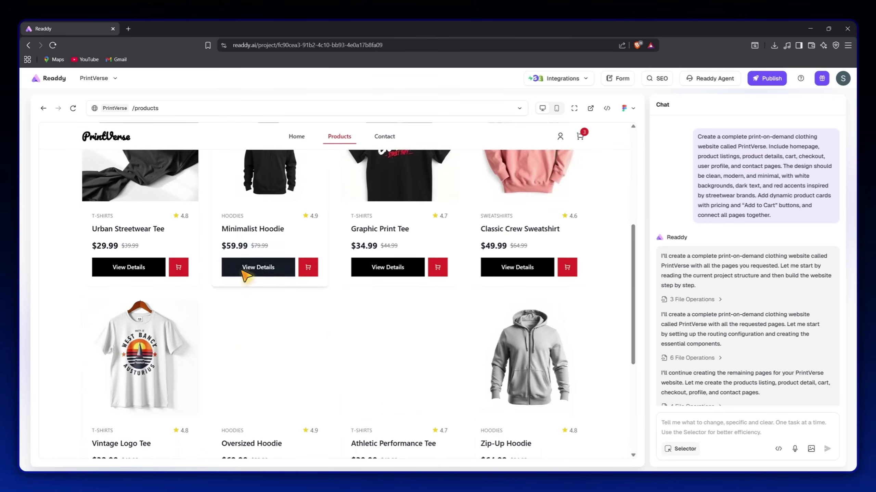
scroll(245, 275, "up", 4)
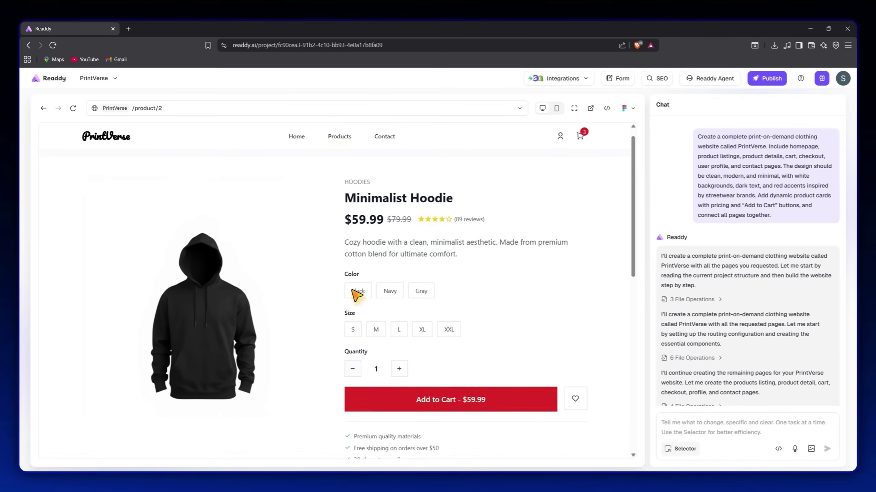
scroll(348, 295, "down", 6)
scroll(405, 375, "up", 8)
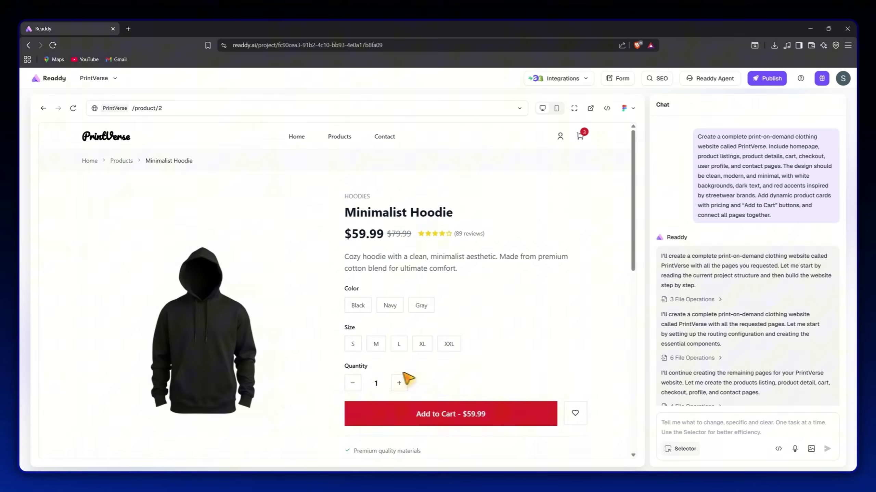
scroll(448, 355, "down", 2)
left_click(431, 348)
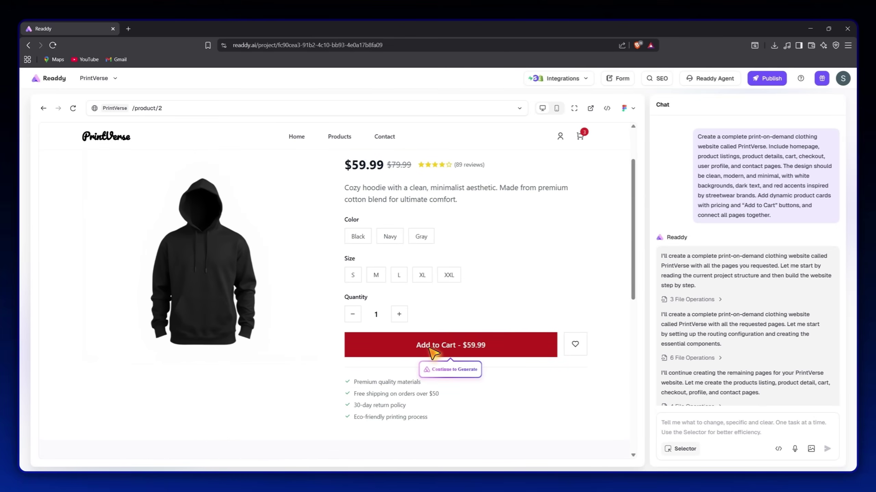
Go from the cart to the checkout form showing the $129.57 order total.
left_click(580, 136)
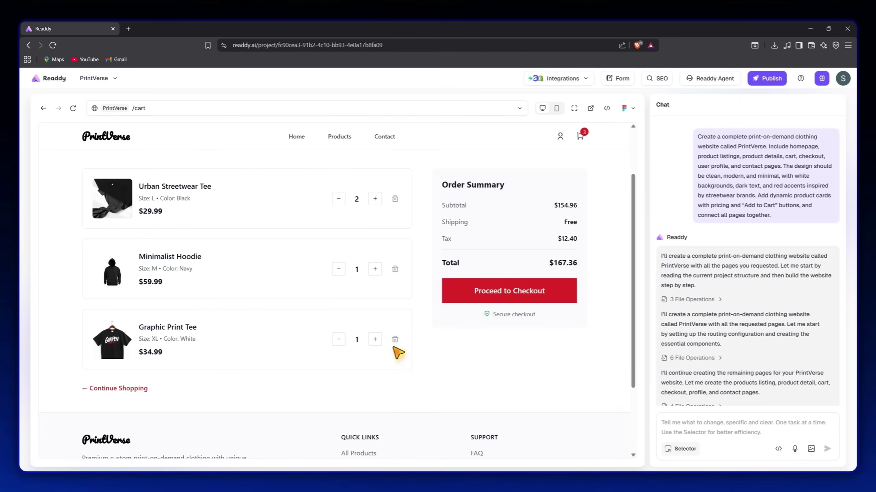
left_click(500, 290)
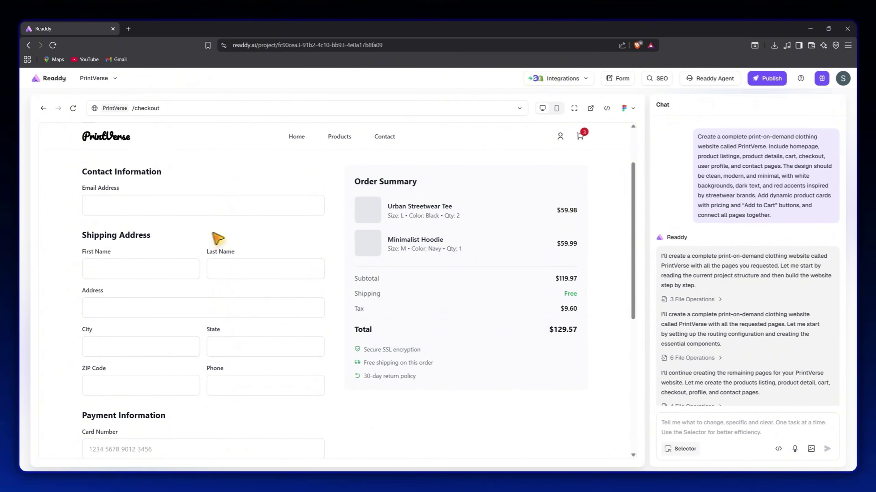
scroll(444, 217, "down", 6)
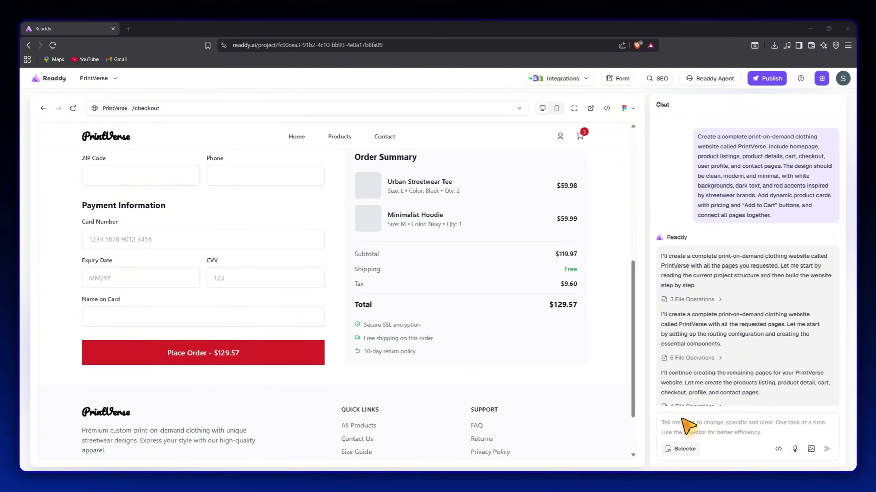
Send the request for a white-hoodie model banner, then view the updated homepage.
right_click(688, 430)
left_click(703, 324)
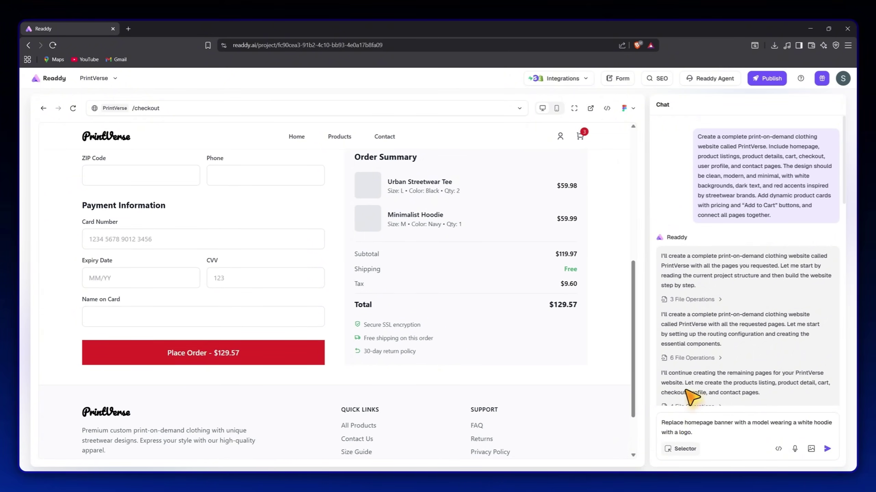
left_click_drag(660, 423, 746, 424)
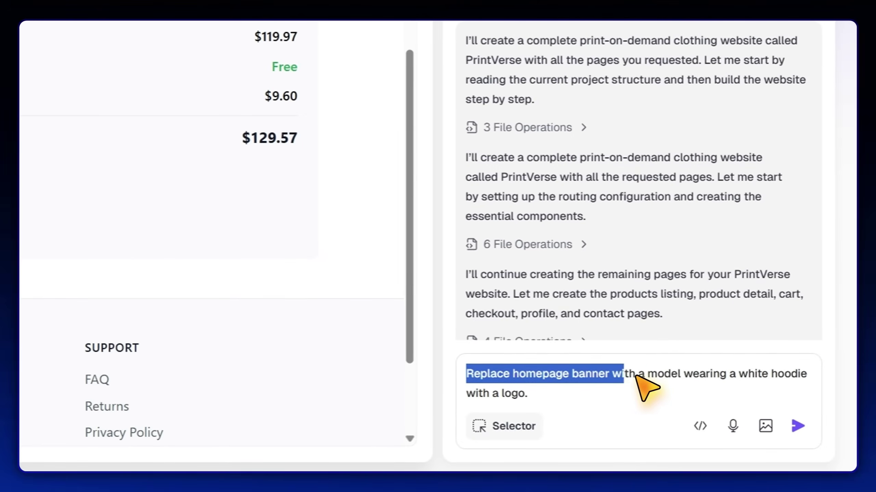
left_click_drag(636, 376, 724, 373)
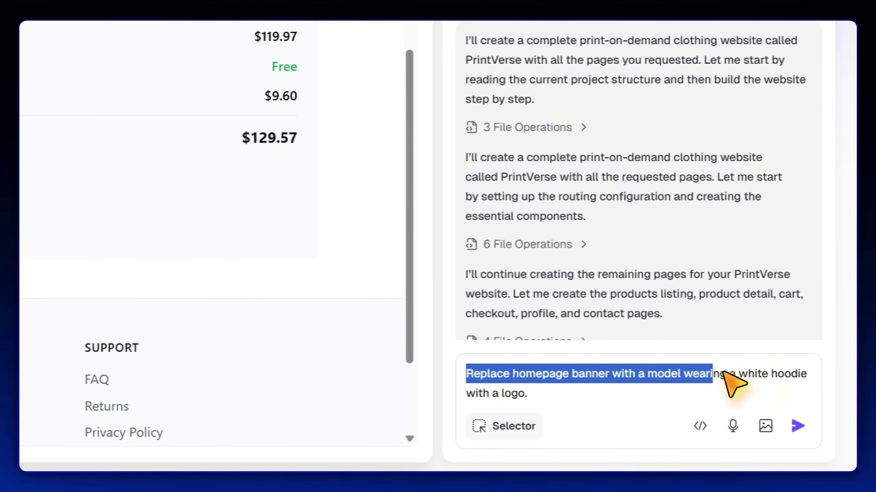
left_click_drag(818, 383, 549, 413)
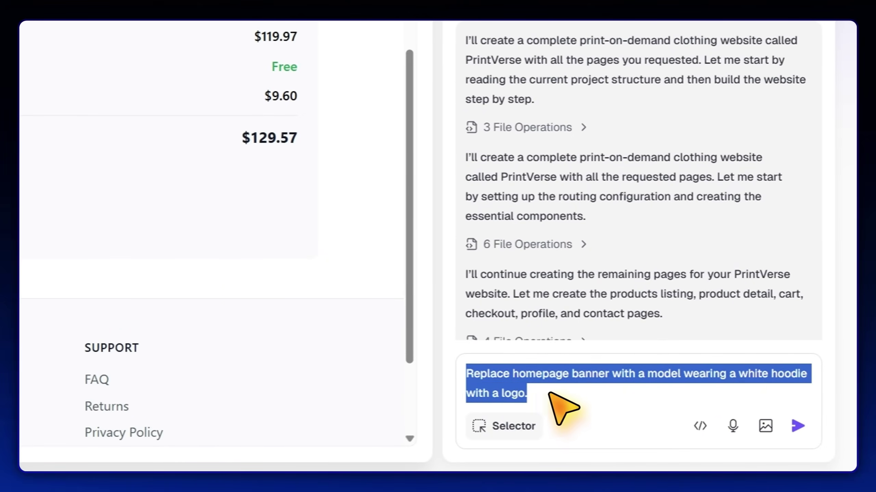
left_click(581, 394)
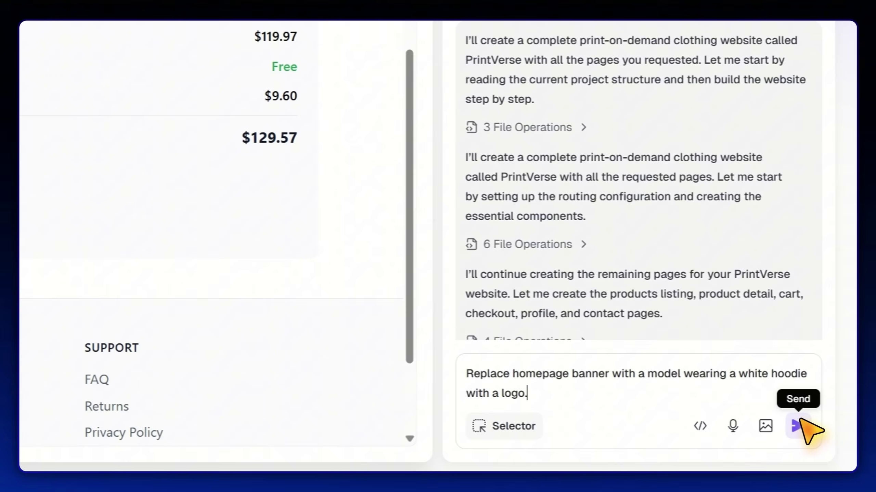
left_click(800, 420)
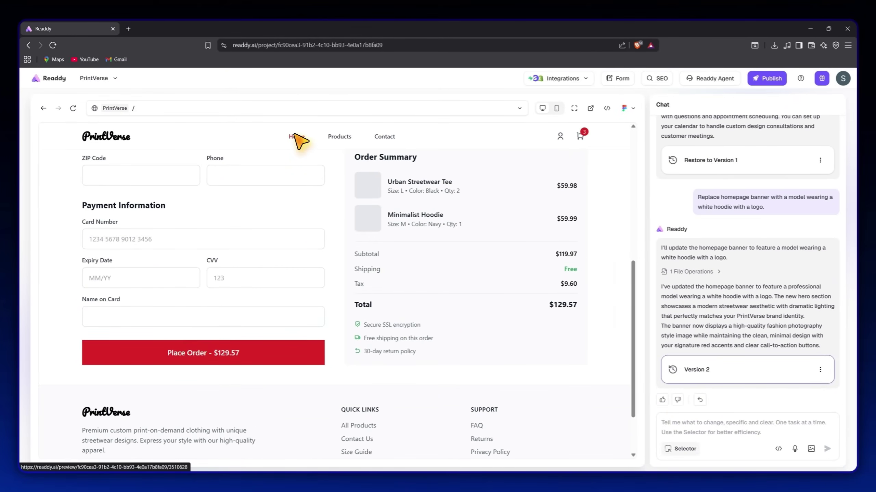
left_click(295, 136)
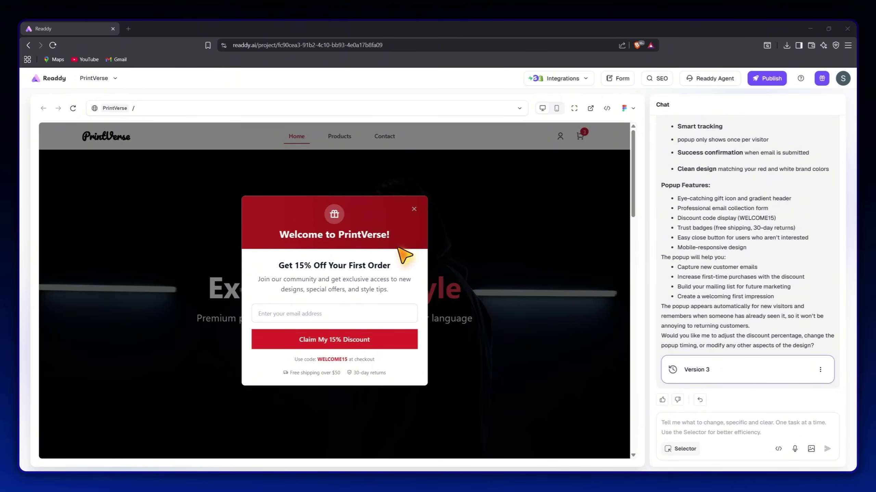
Close the 15% popup, send the logo and gold-and-blue dark theme requests, paste the t-shirt request.
left_click(414, 209)
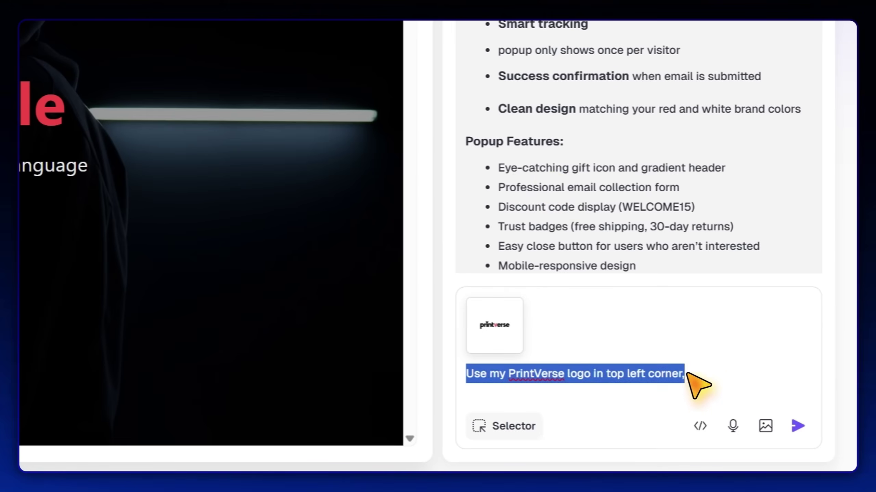
left_click(799, 426)
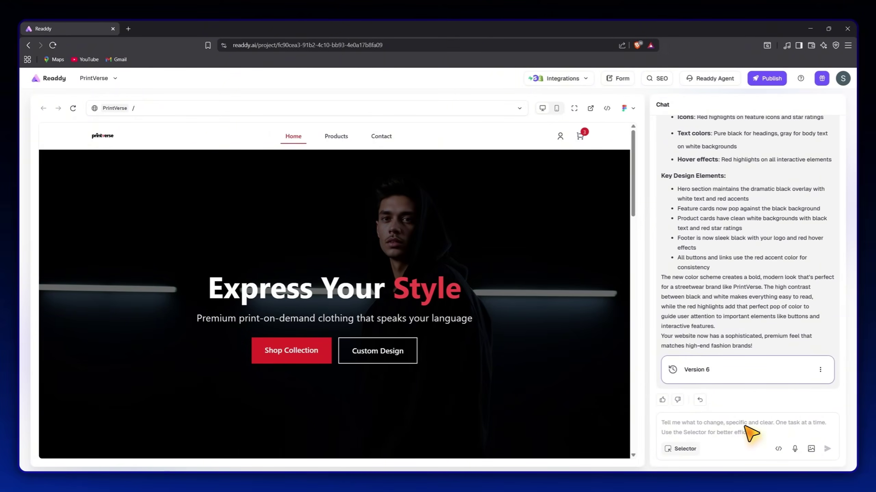
left_click(827, 449)
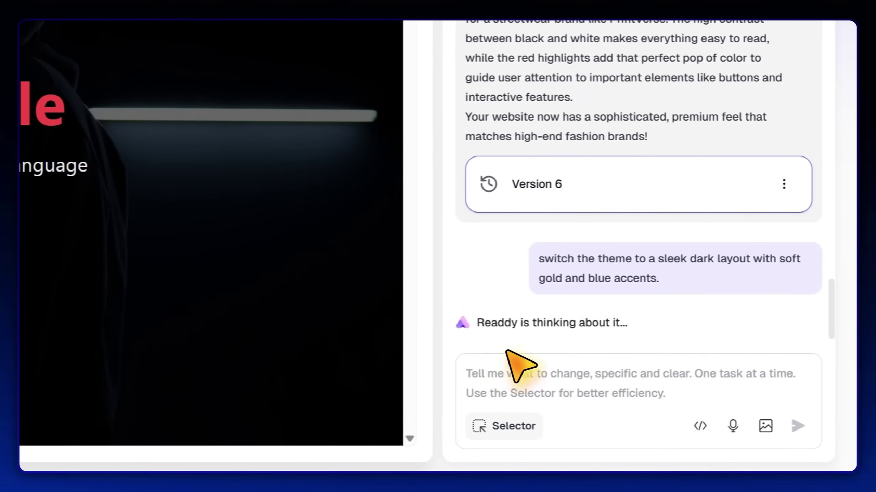
right_click(519, 372)
left_click(552, 196)
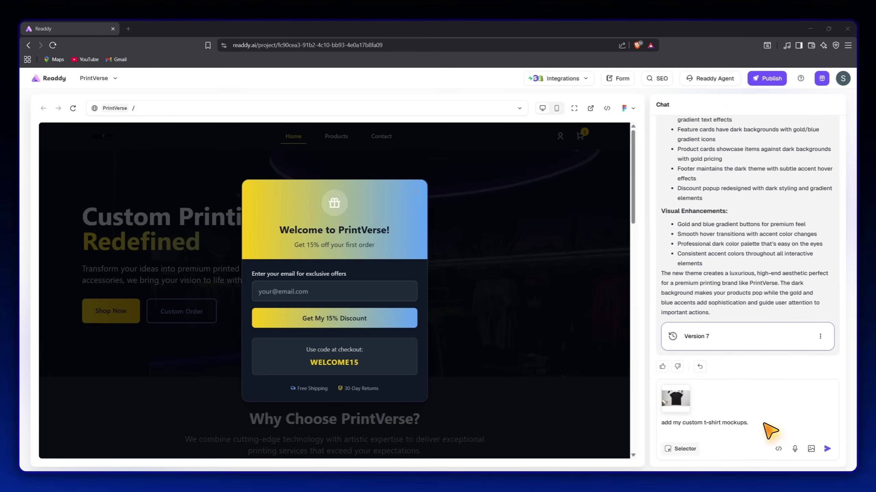
Send the custom t-shirt mockup request and scroll the updated store in mobile preview.
left_click(827, 449)
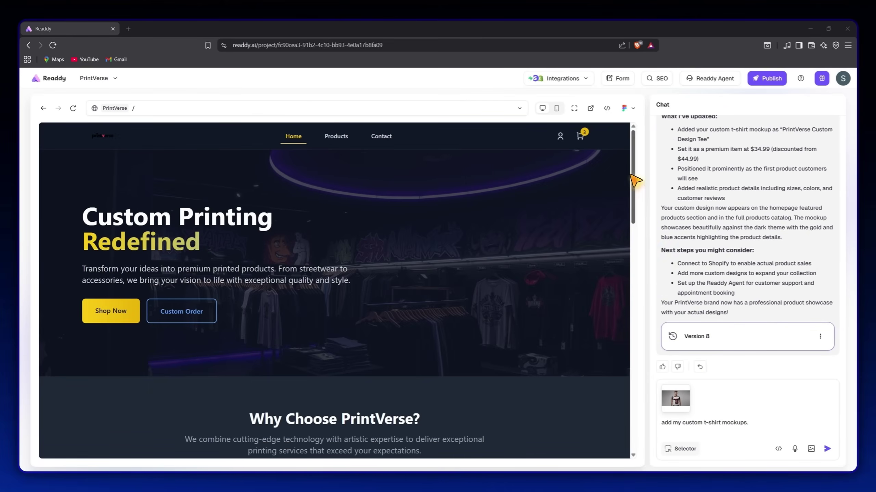
mouse_move(634, 179)
left_mouse_down()
mouse_move(633, 405)
mouse_move(641, 168)
left_mouse_up()
left_click(556, 108)
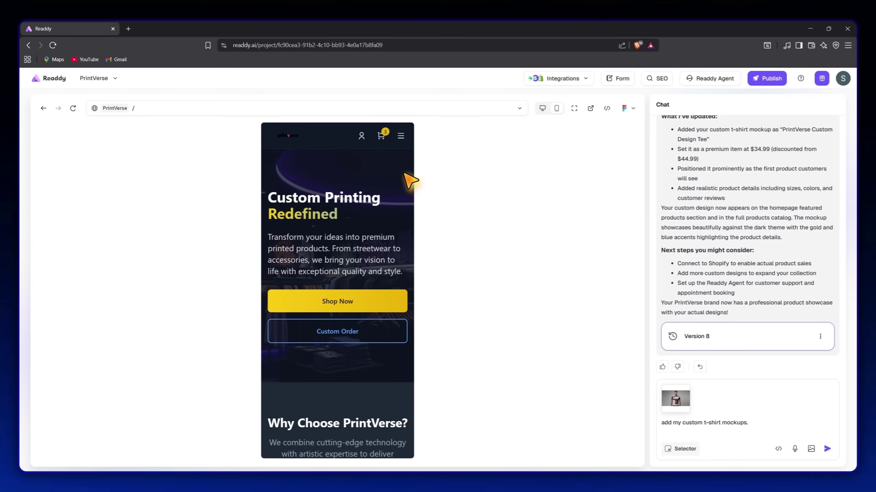
scroll(405, 175, "down", 20)
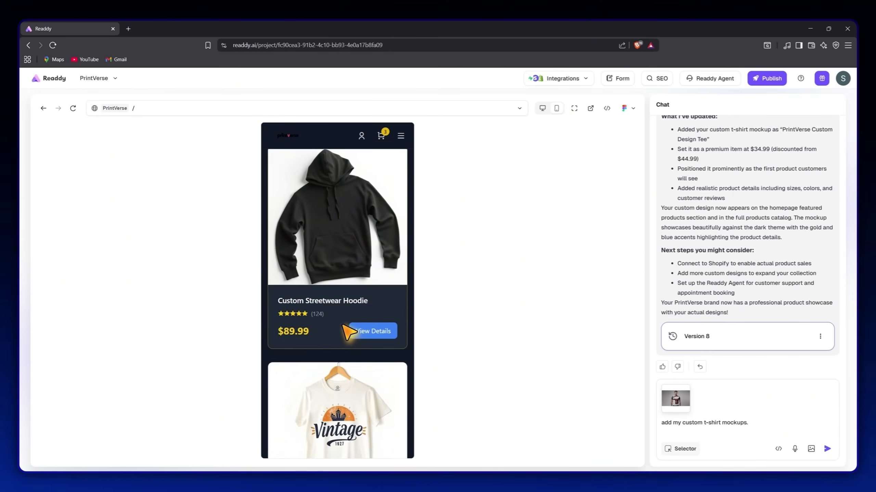
scroll(344, 326, "down", 15)
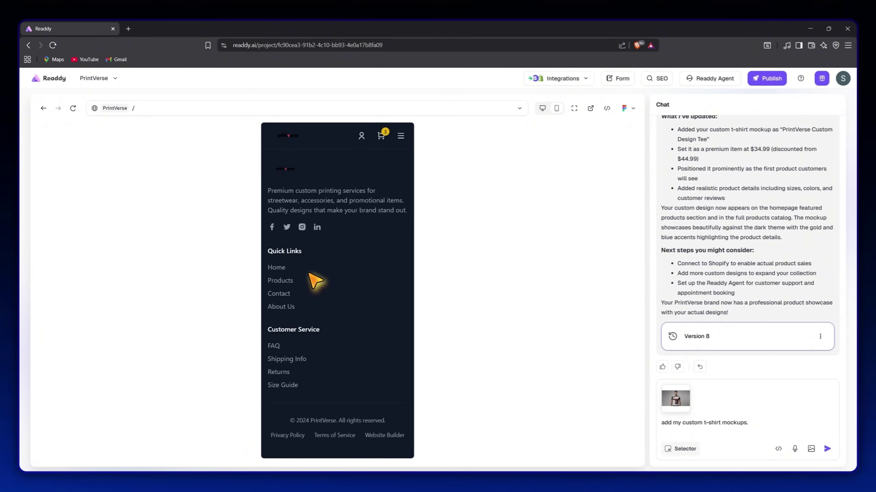
scroll(345, 310, "up", 20)
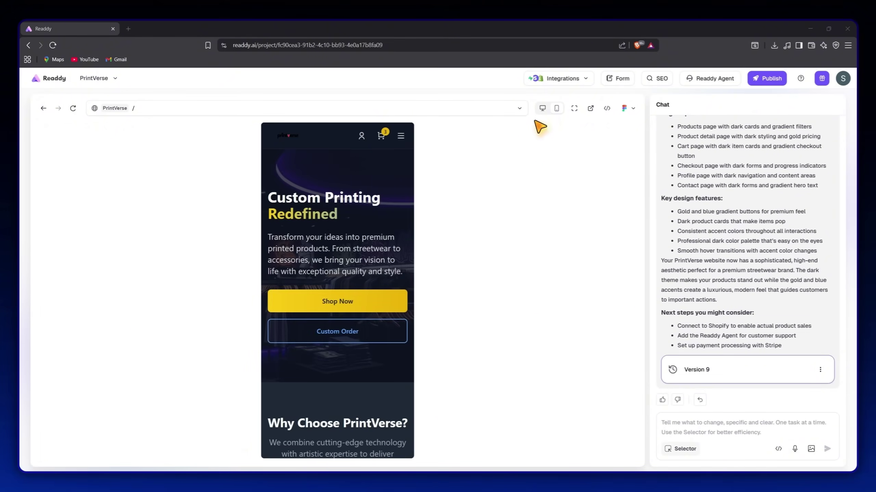
In full-screen preview, go from the cart to the restyled checkout form, then exit full screen.
left_click(542, 108)
left_click(574, 108)
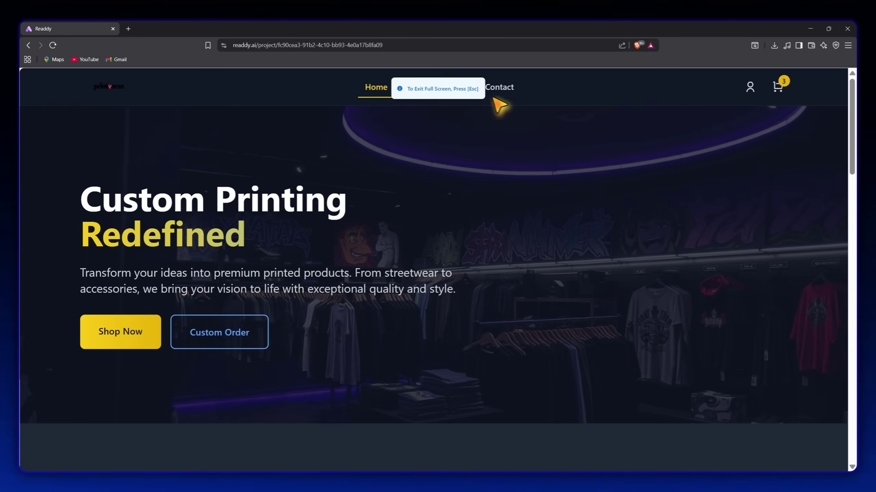
scroll(316, 287, "down", 15)
scroll(216, 284, "up", 2)
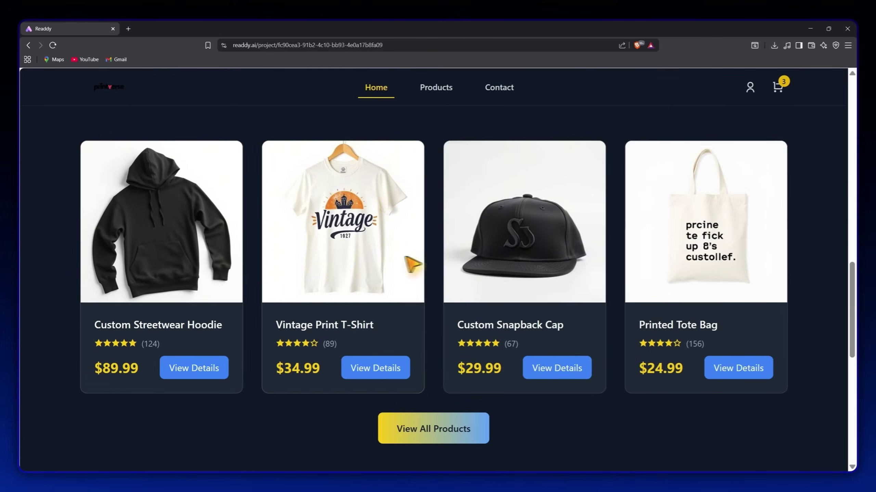
left_click(779, 88)
scroll(448, 241, "up", 5)
left_click(651, 293)
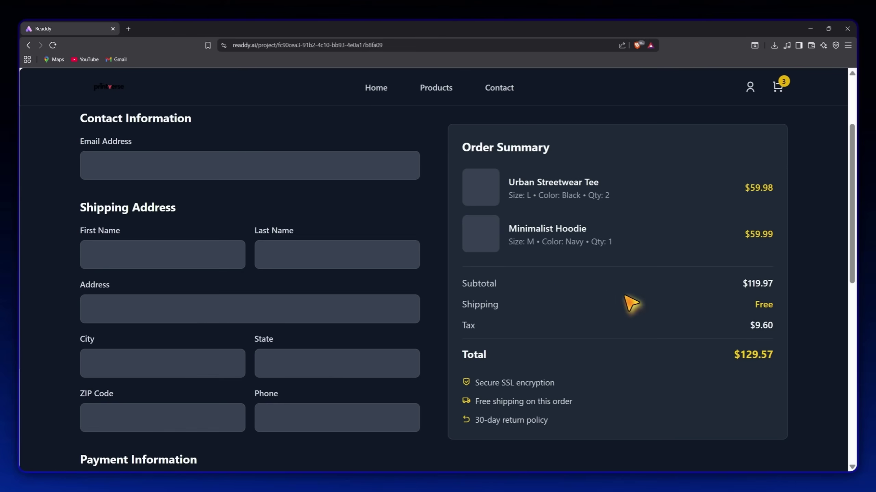
scroll(345, 248, "down", 10)
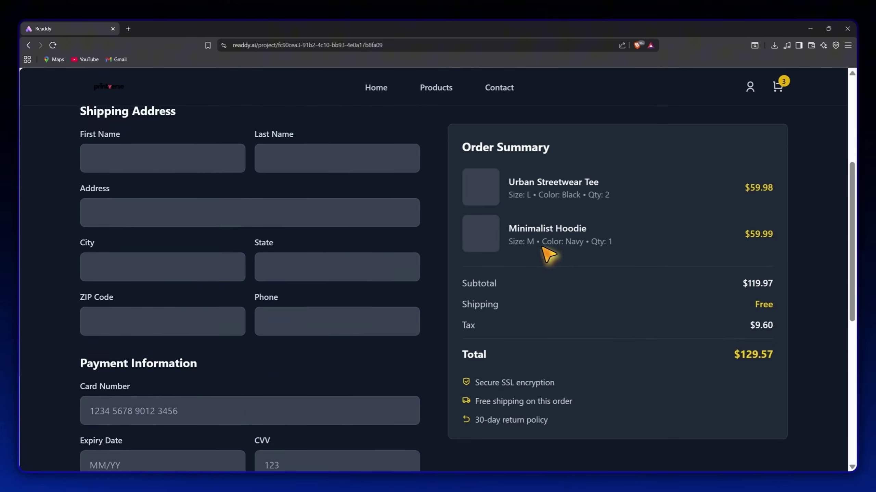
scroll(549, 256, "up", 5)
key("Escape")
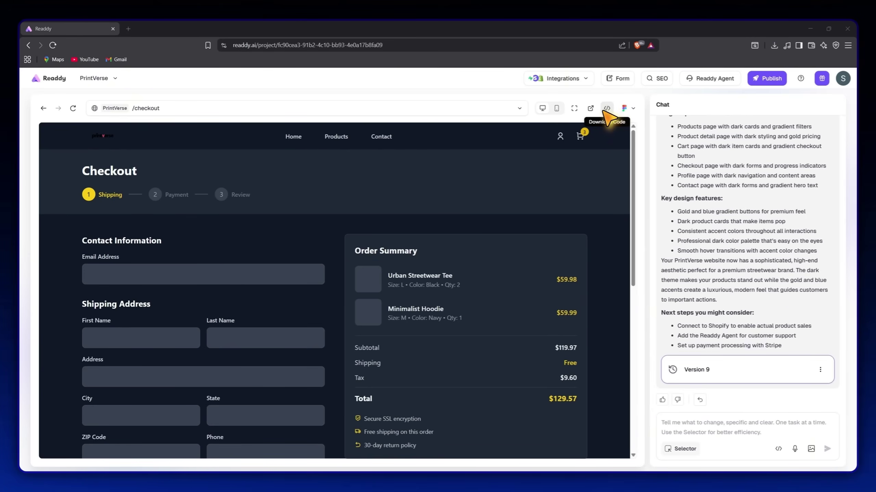
Start publishing with no existing domain and begin entering the domain money4life.com.
left_click(765, 82)
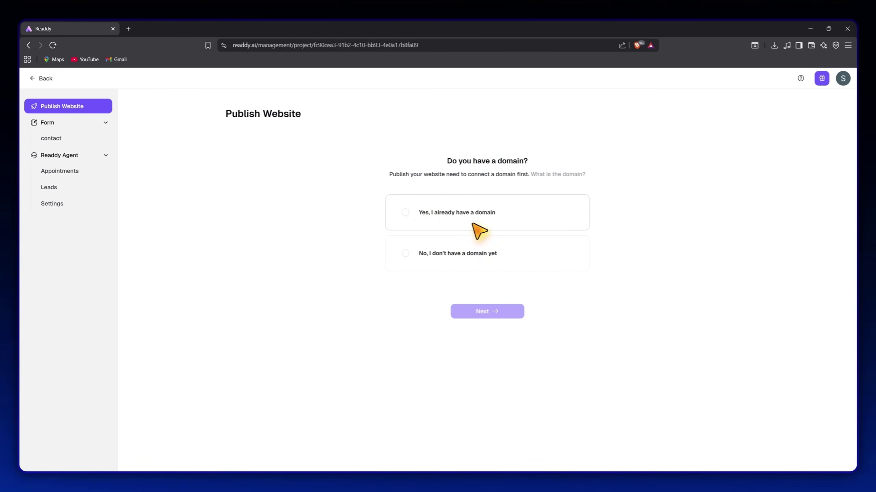
left_click(428, 255)
left_click(490, 311)
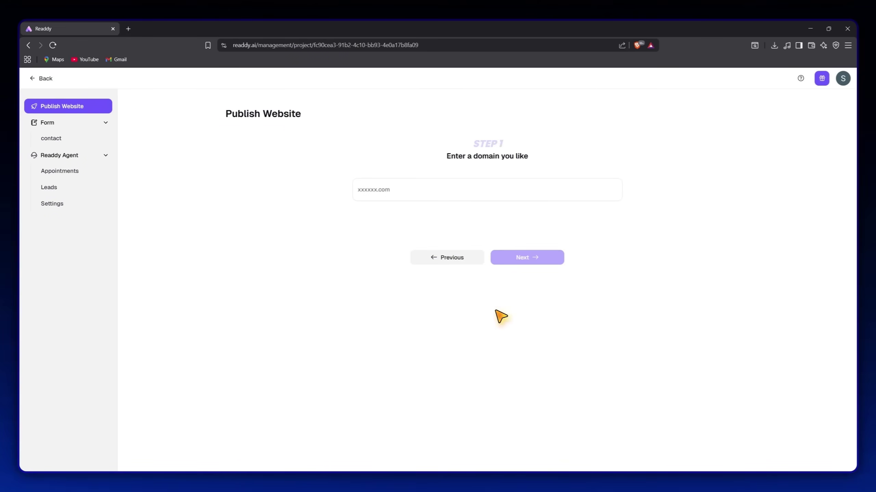
left_click(378, 193)
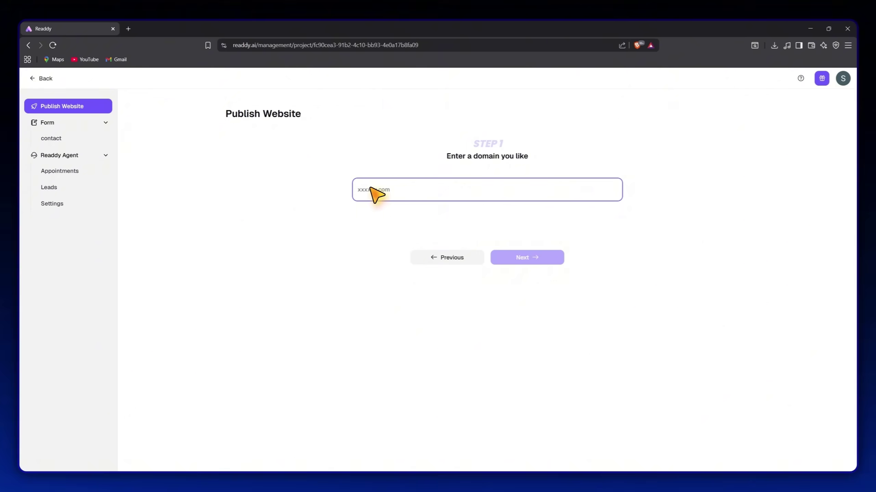
type("money4life.com")
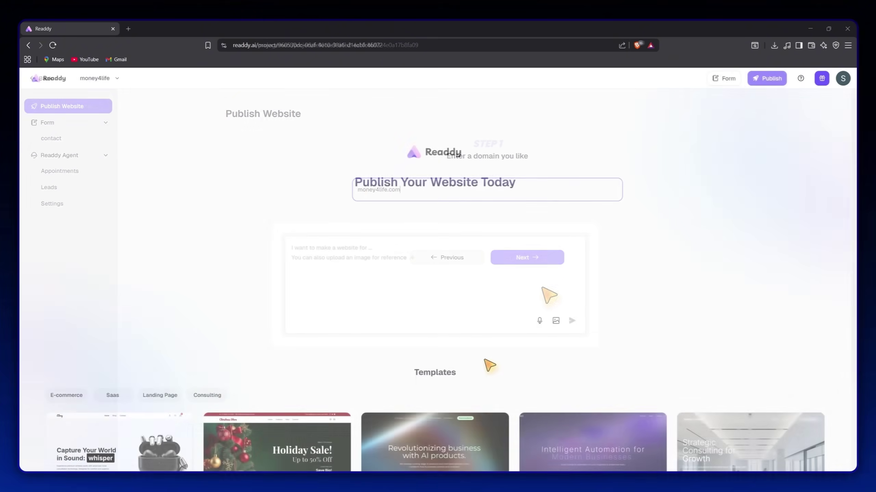
Browse the E-commerce, Saas, Landing Page and Consulting template categories, ending on E-commerce.
scroll(424, 352, "down", 3)
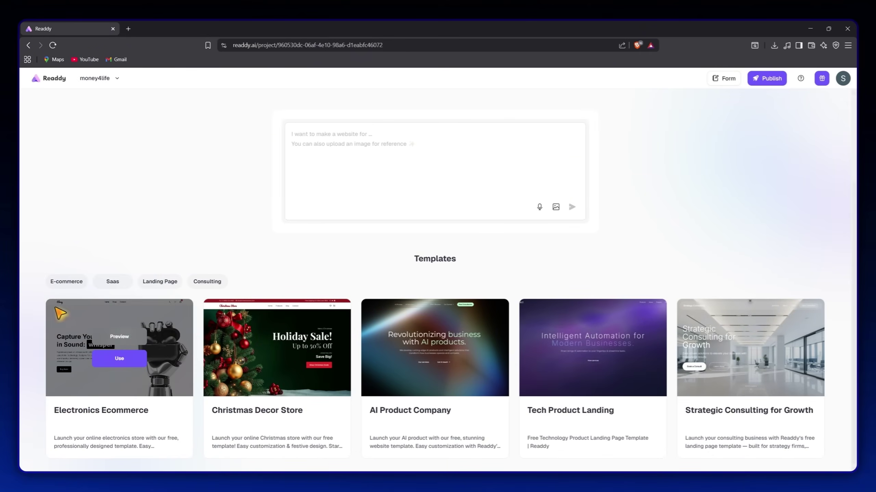
left_click(62, 283)
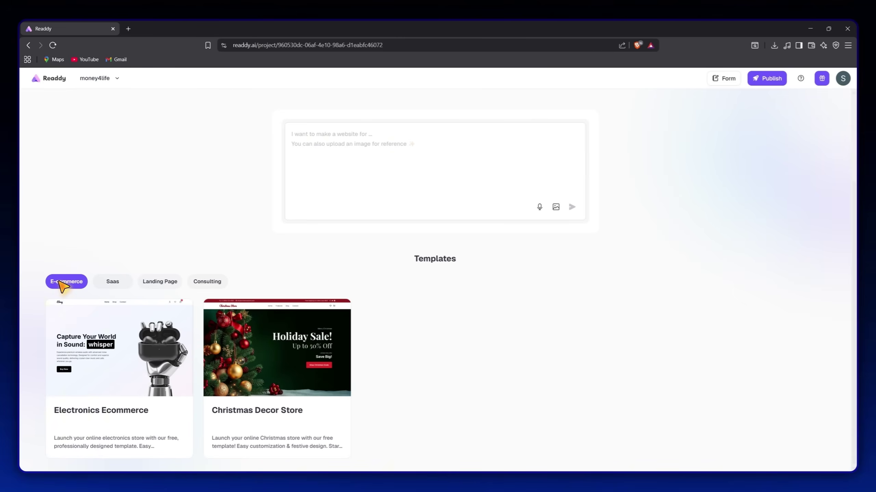
left_click(117, 289)
left_click(160, 282)
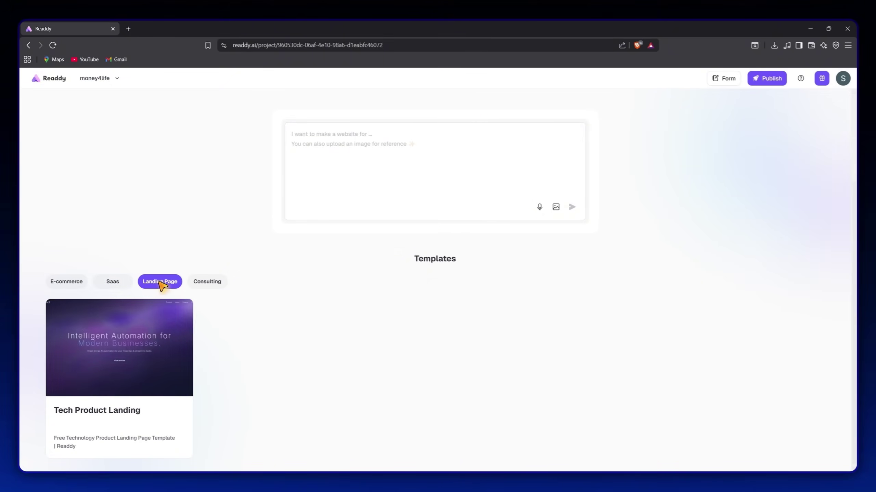
left_click(208, 286)
left_click(64, 285)
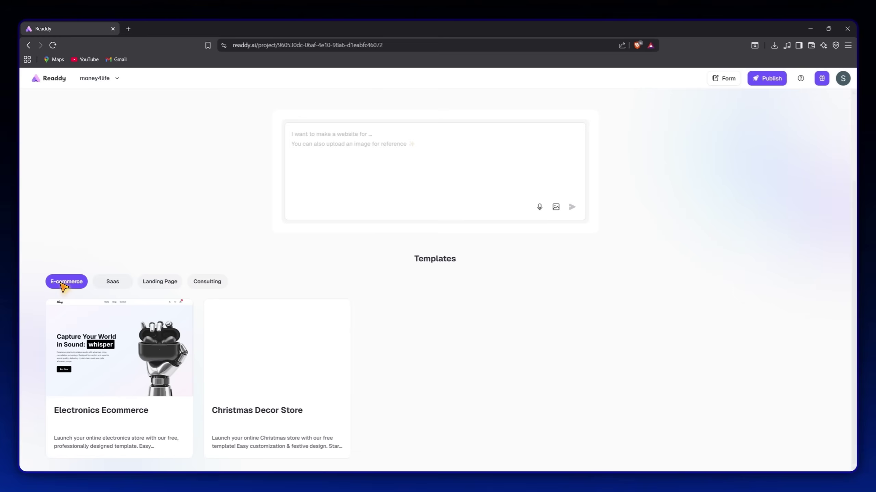
Start a new project from the Electronics Ecommerce template.
mouse_move(262, 373)
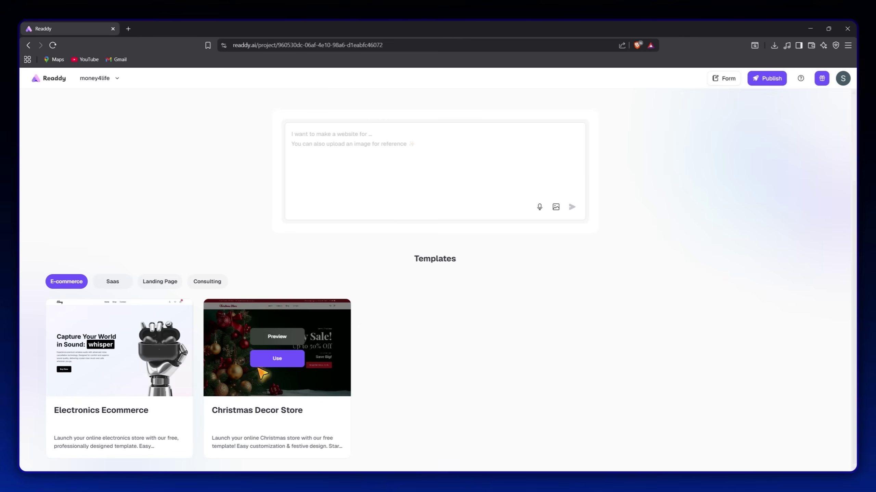
mouse_move(153, 369)
left_click(119, 358)
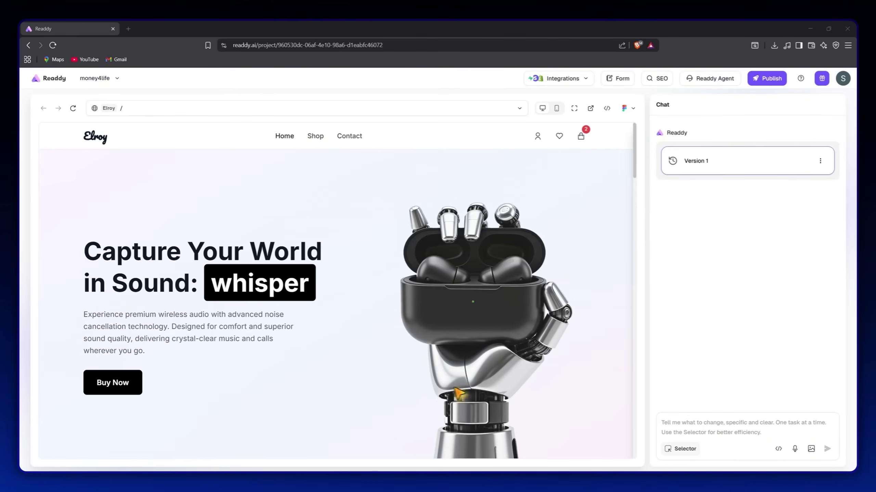
Send the prompt for a dark, futuristic Whisper earbuds page with a Why Whisper? section.
right_click(693, 423)
left_click(706, 327)
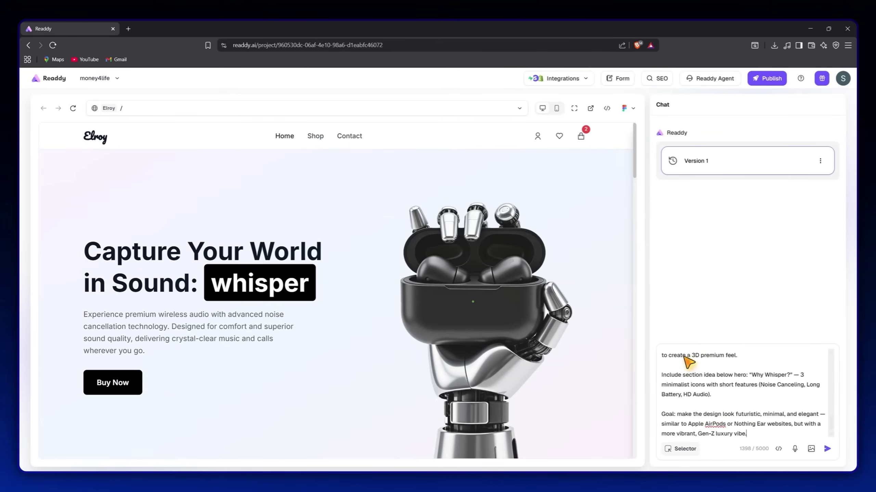
scroll(672, 375, "up", 10)
scroll(805, 428, "down", 10)
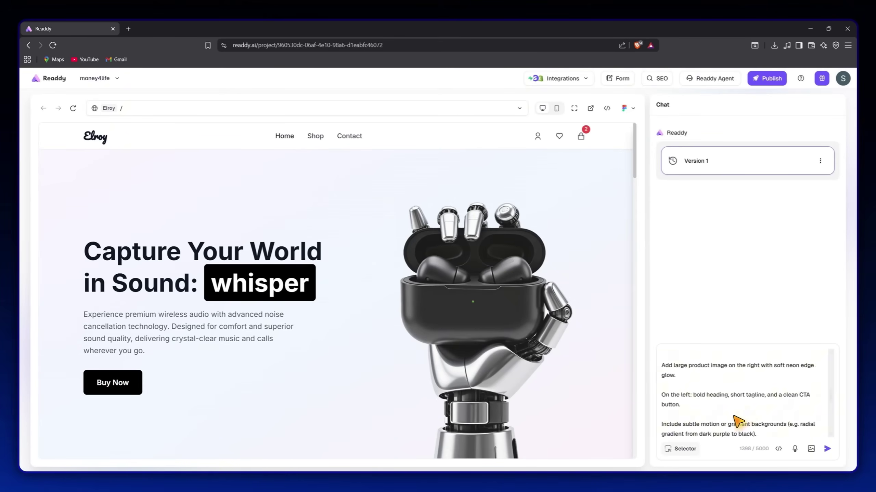
left_click(827, 448)
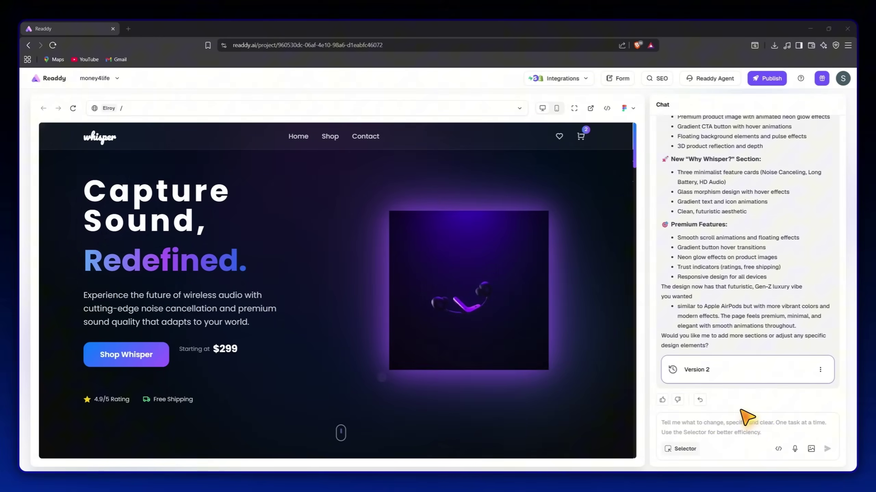
left_click_drag(636, 155, 634, 246)
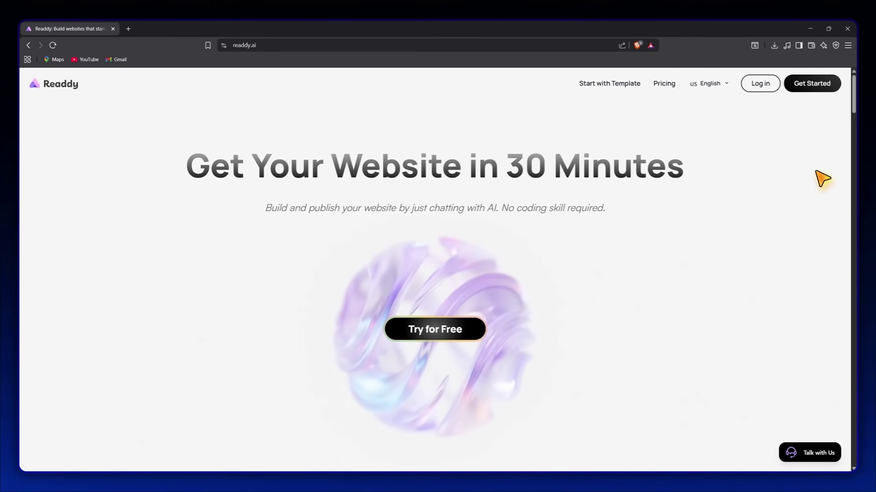
Scroll down the Readdy homepage and go to the Pricing page.
scroll(821, 178, "down", 3)
scroll(820, 205, "down", 15)
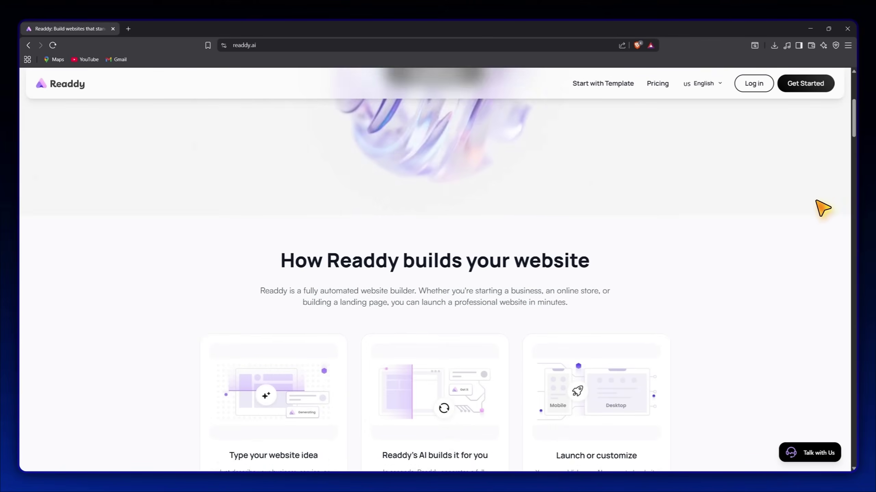
scroll(819, 214, "down", 7)
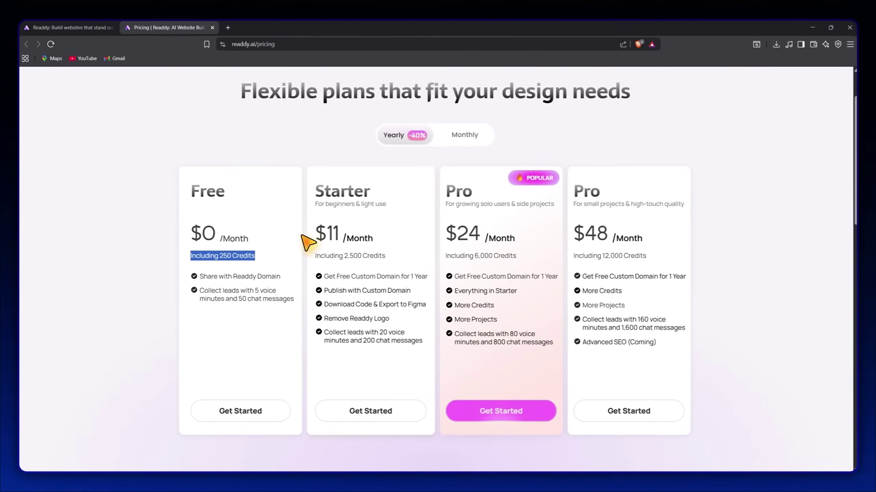
left_click(605, 339)
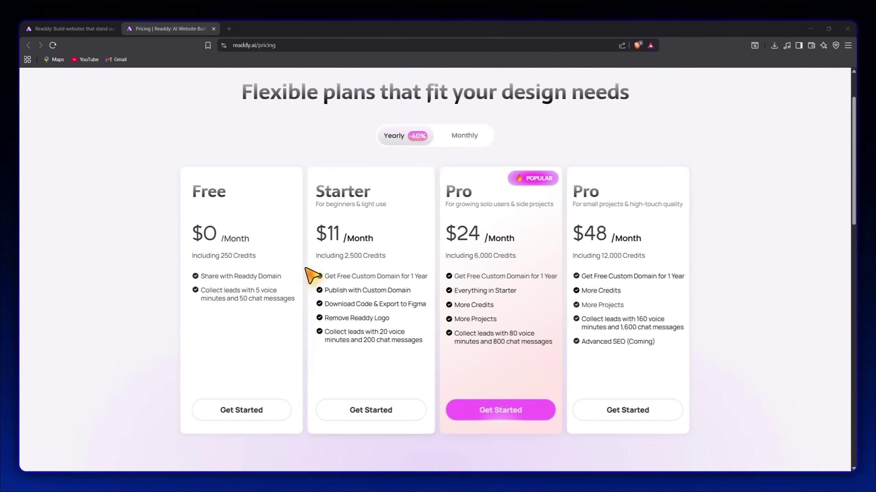
Switch plans to monthly billing and highlight the $19 Starter price.
left_click(466, 135)
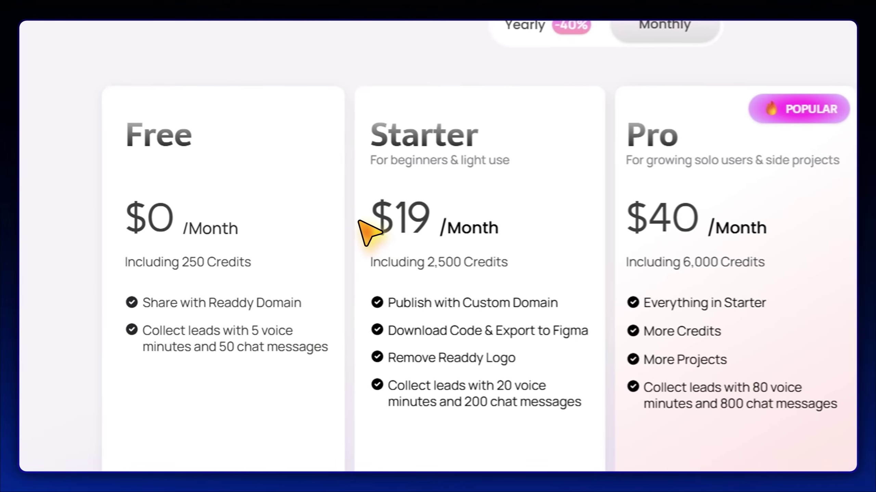
left_click_drag(314, 238, 351, 238)
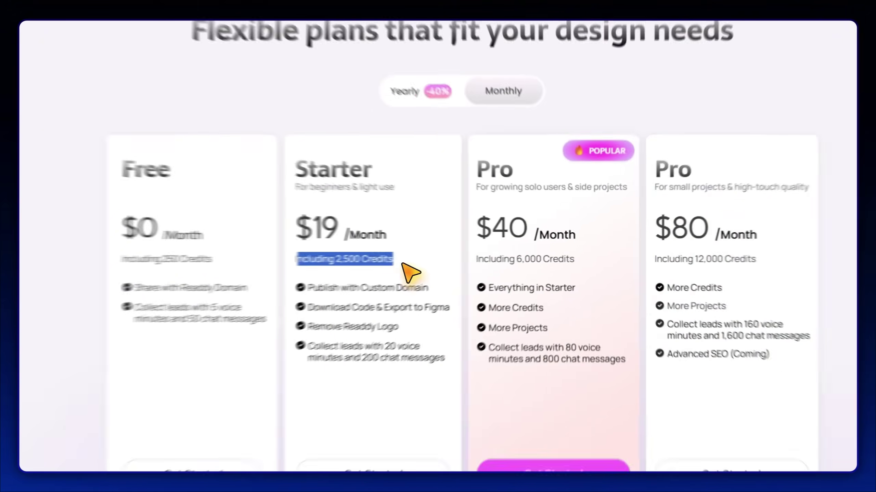
left_click(521, 272)
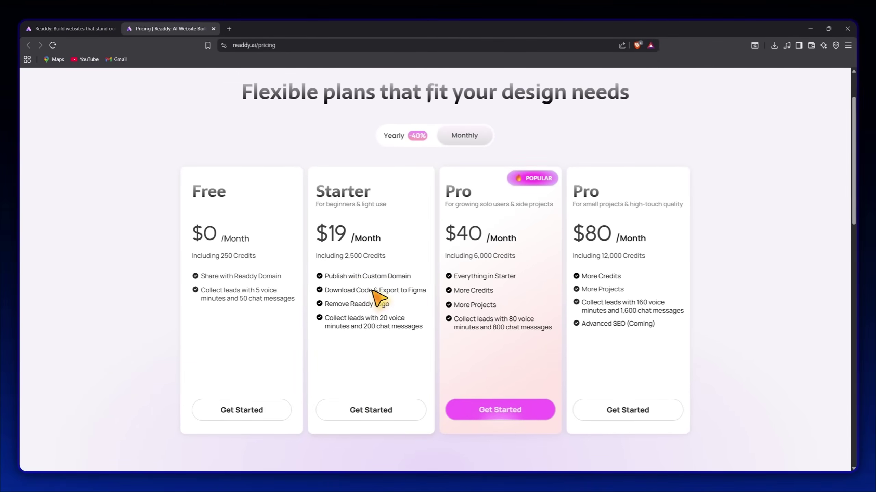